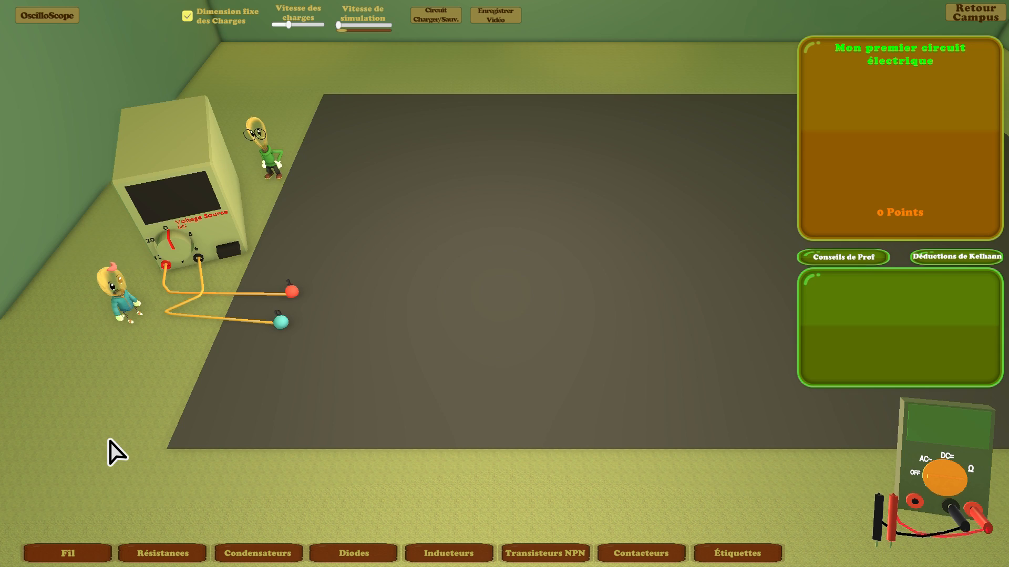
Draw two wire branches from the source's red terminal, one up and across and one straight, plus one from the blue terminal down and across.
{"action": "left_click", "coordinate": [74, 553]}
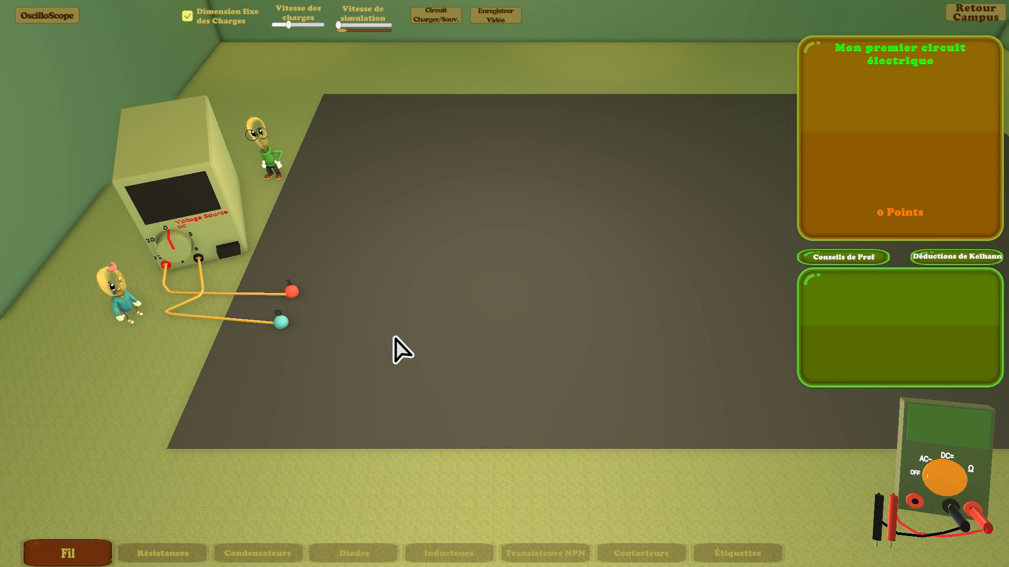
{"action": "left_click_drag", "start_coordinate": [291, 293], "coordinate": [368, 202]}
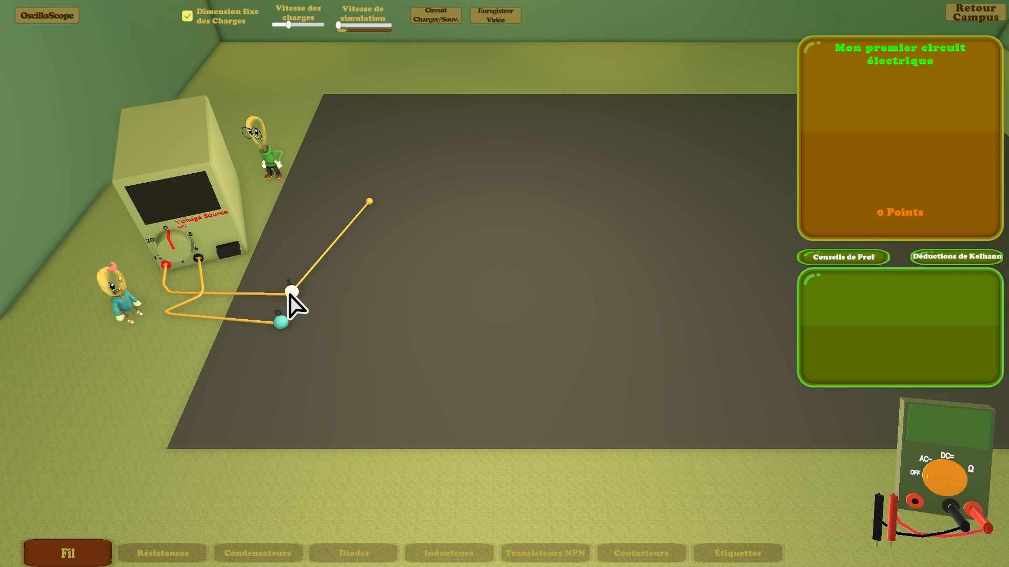
{"action": "left_click_drag", "start_coordinate": [292, 294], "coordinate": [402, 295]}
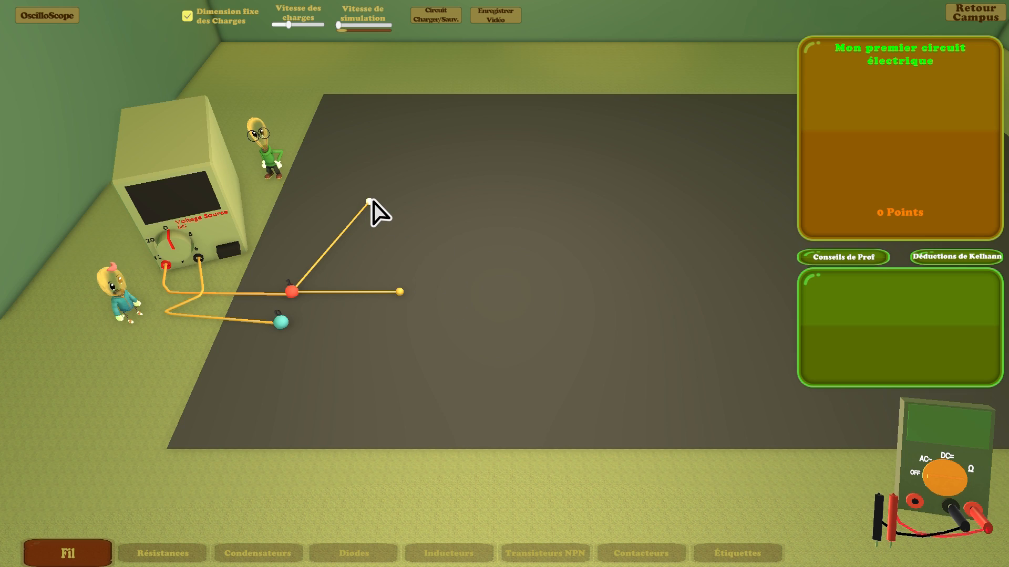
{"action": "left_click_drag", "start_coordinate": [369, 202], "coordinate": [484, 207]}
{"action": "left_click_drag", "start_coordinate": [282, 323], "coordinate": [448, 394]}
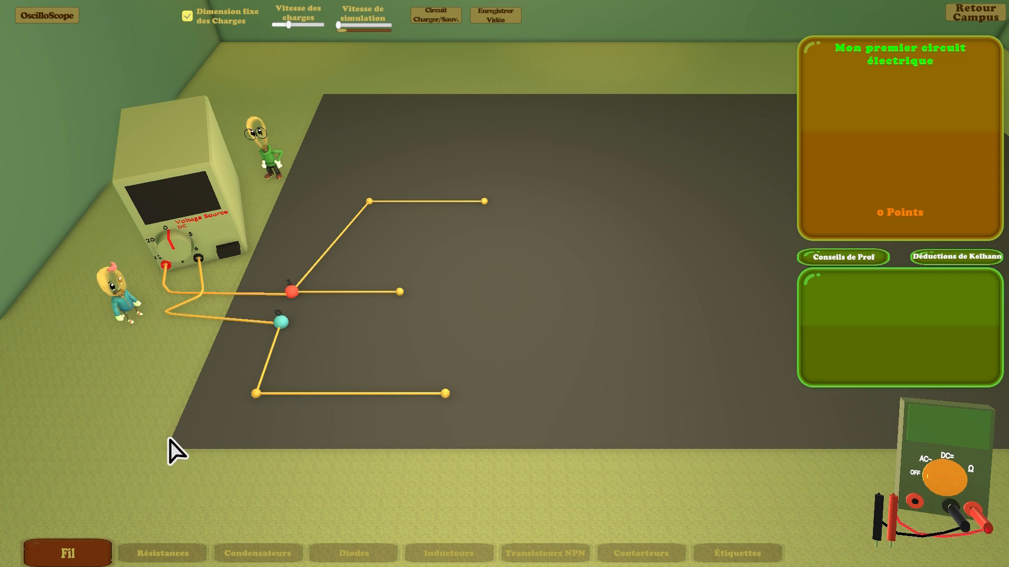
{"action": "left_click", "coordinate": [69, 556]}
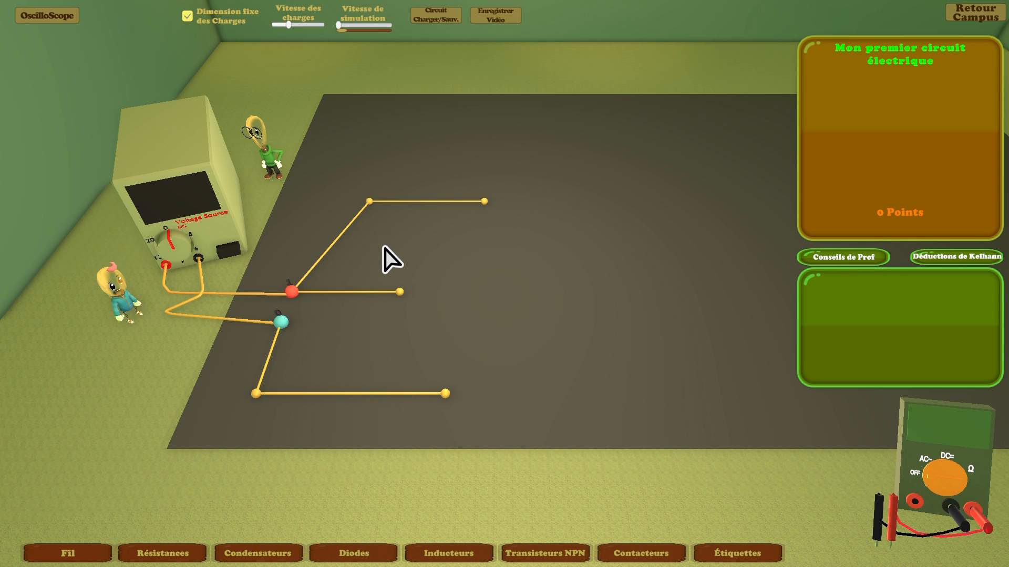
Move the upper wire's corner closer to the voltage source and delete the straight horizontal wire attached to the red terminal.
{"action": "left_click_drag", "start_coordinate": [372, 204], "coordinate": [325, 203]}
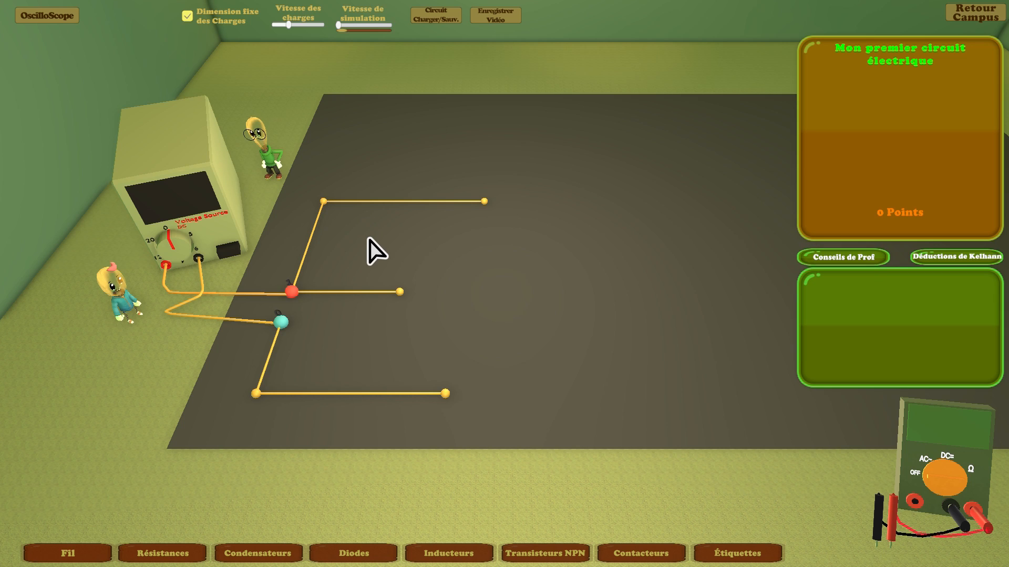
{"action": "left_click", "coordinate": [353, 294]}
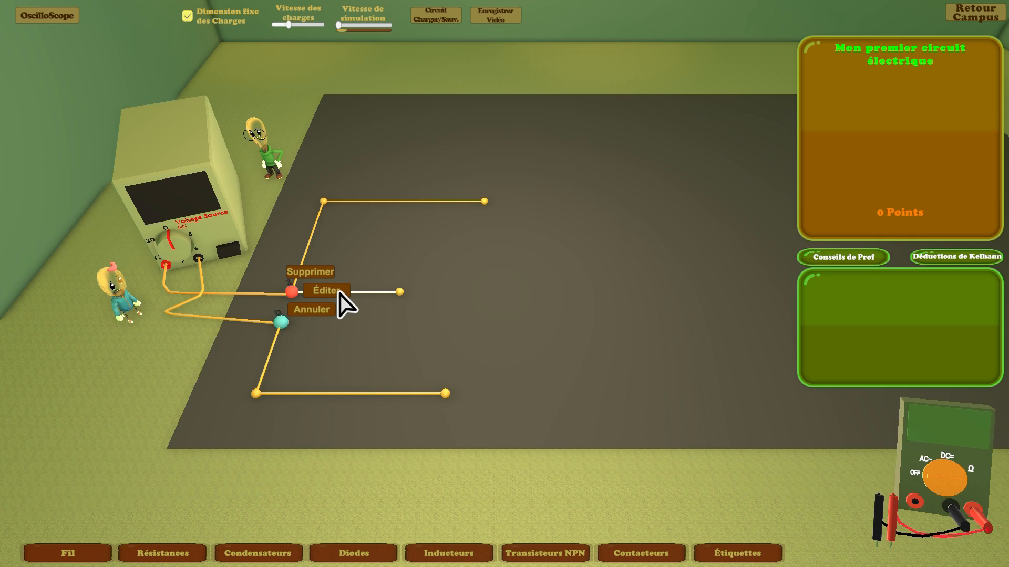
{"action": "left_click", "coordinate": [319, 272]}
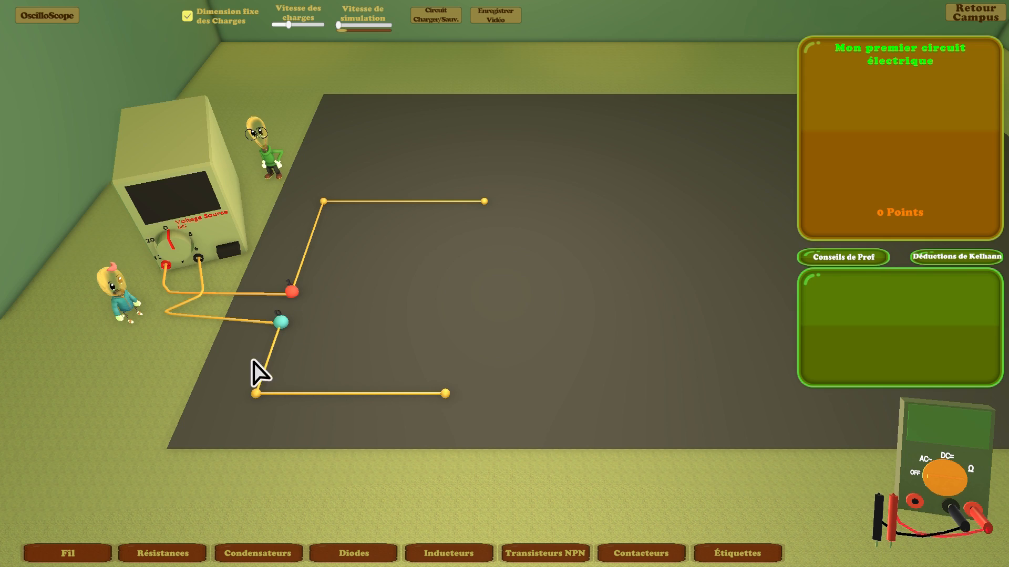
Place a vertical 100 Ω resistor below the upper wire's free end and connect its upper end to that wire.
{"action": "left_click", "coordinate": [172, 552]}
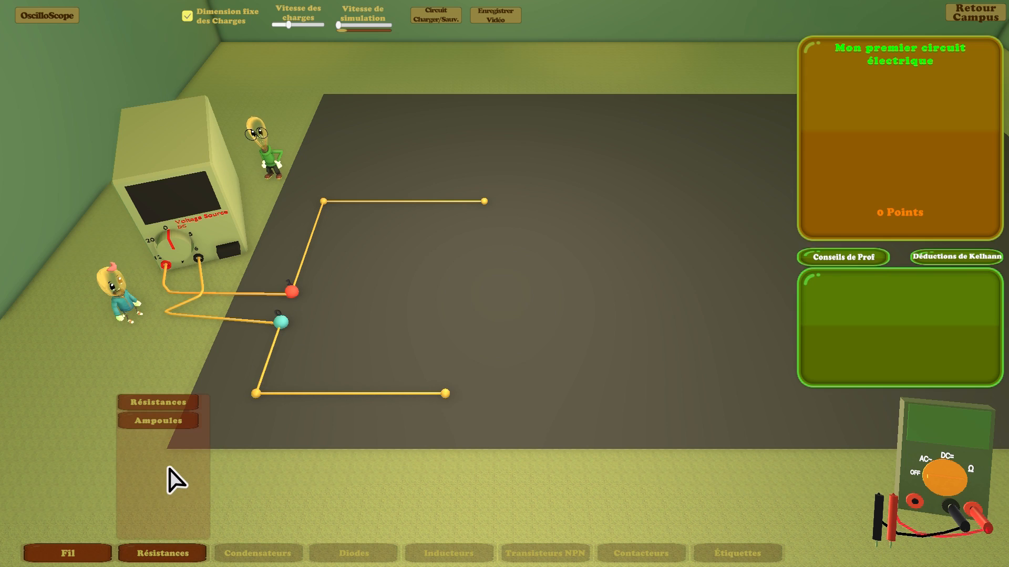
{"action": "left_click", "coordinate": [168, 404]}
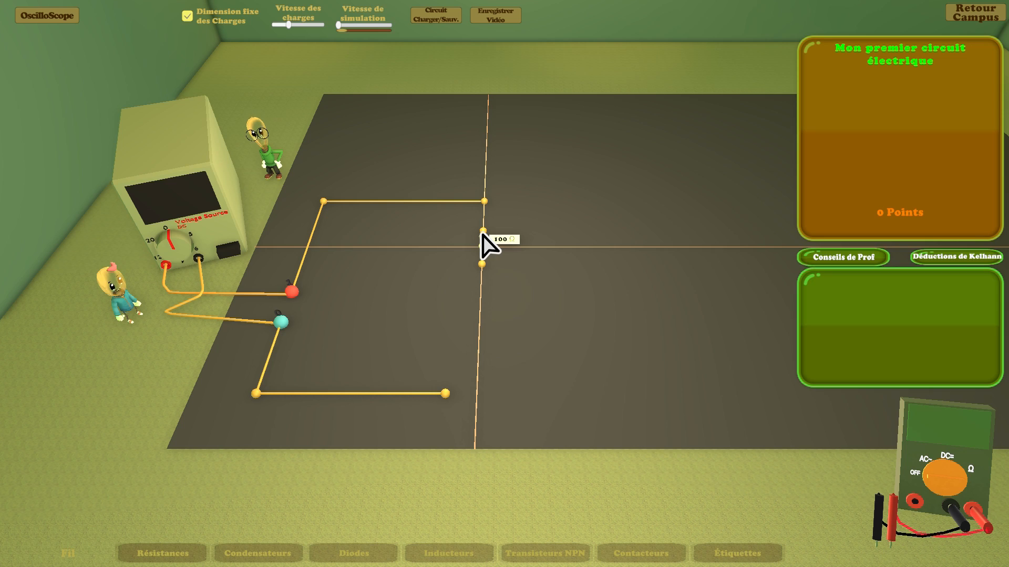
{"action": "left_click", "coordinate": [483, 235]}
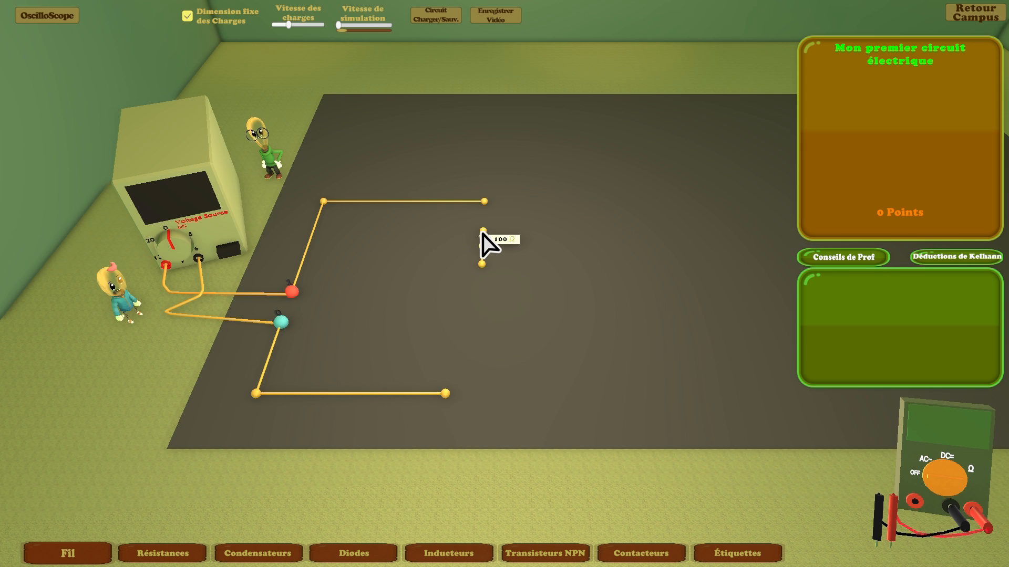
{"action": "left_click_drag", "start_coordinate": [485, 232], "coordinate": [485, 204]}
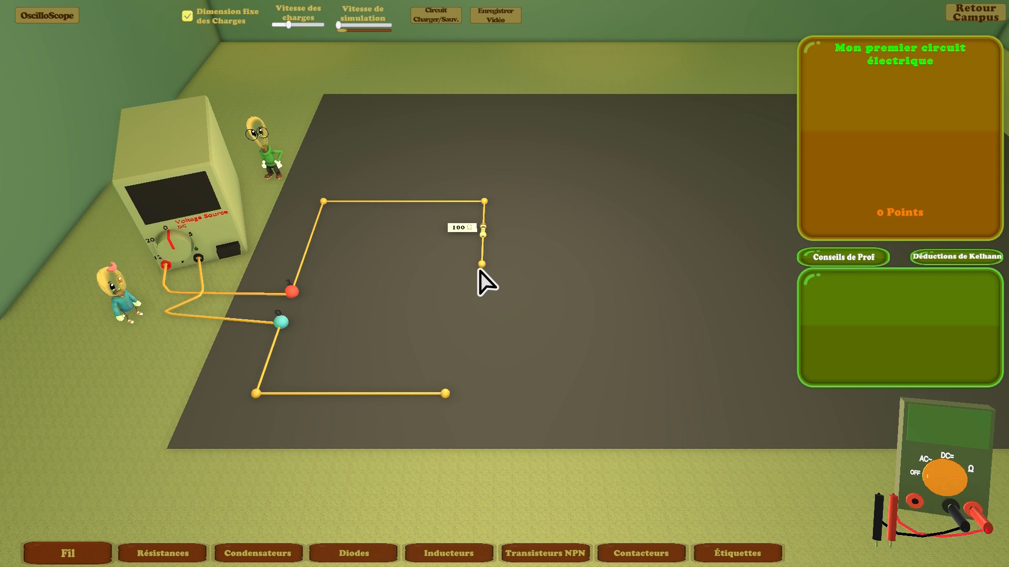
{"action": "mouse_move", "coordinate": [485, 204]}
{"action": "left_mouse_down"}
{"action": "mouse_move", "coordinate": [395, 237]}
{"action": "mouse_move", "coordinate": [505, 204]}
{"action": "mouse_move", "coordinate": [430, 217]}
{"action": "mouse_move", "coordinate": [488, 197]}
{"action": "left_mouse_up"}
Add a second vertical 100 Ω resistor in series directly below the first one.
{"action": "left_click", "coordinate": [154, 552]}
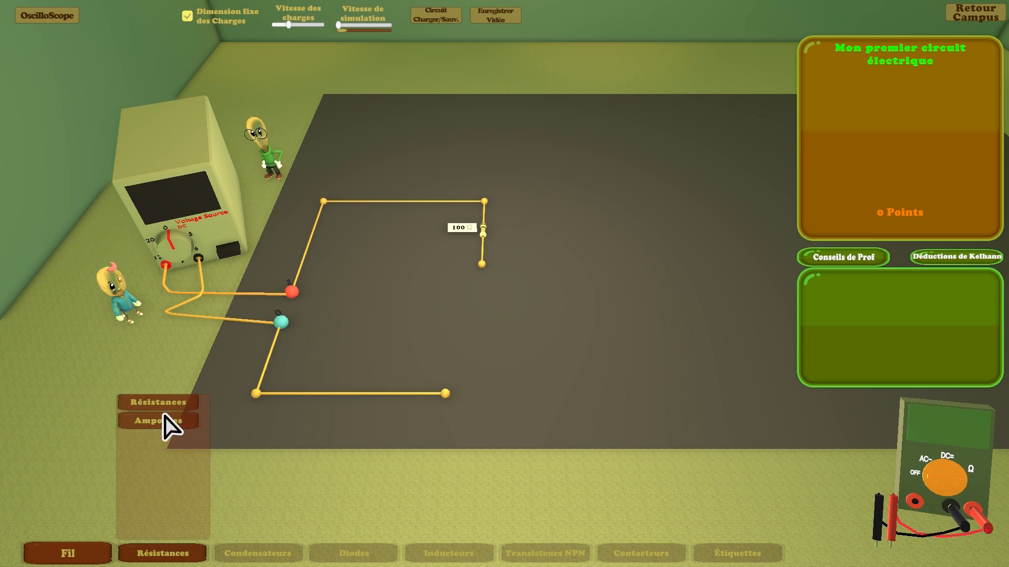
{"action": "left_click", "coordinate": [166, 402]}
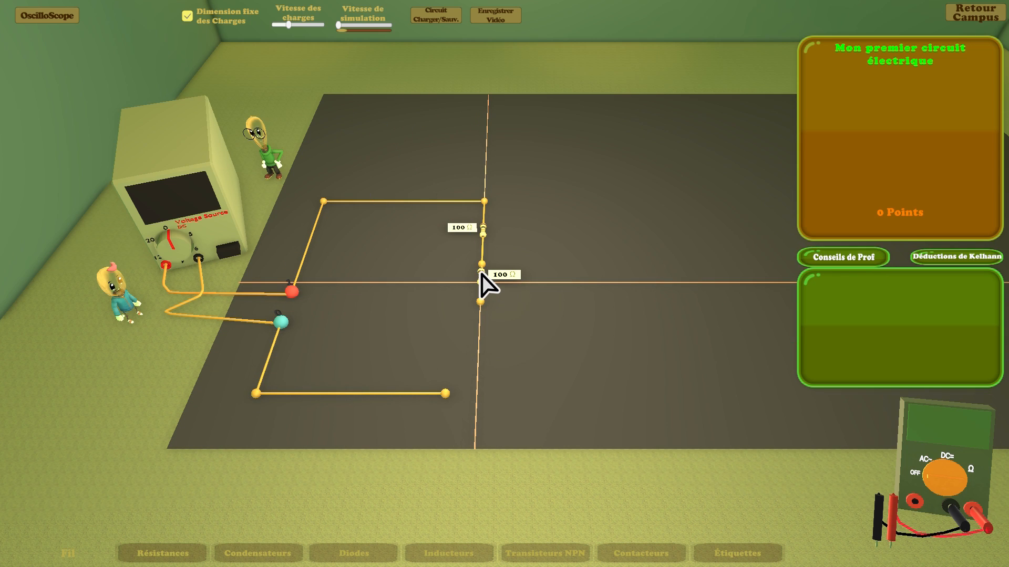
{"action": "left_click", "coordinate": [481, 275]}
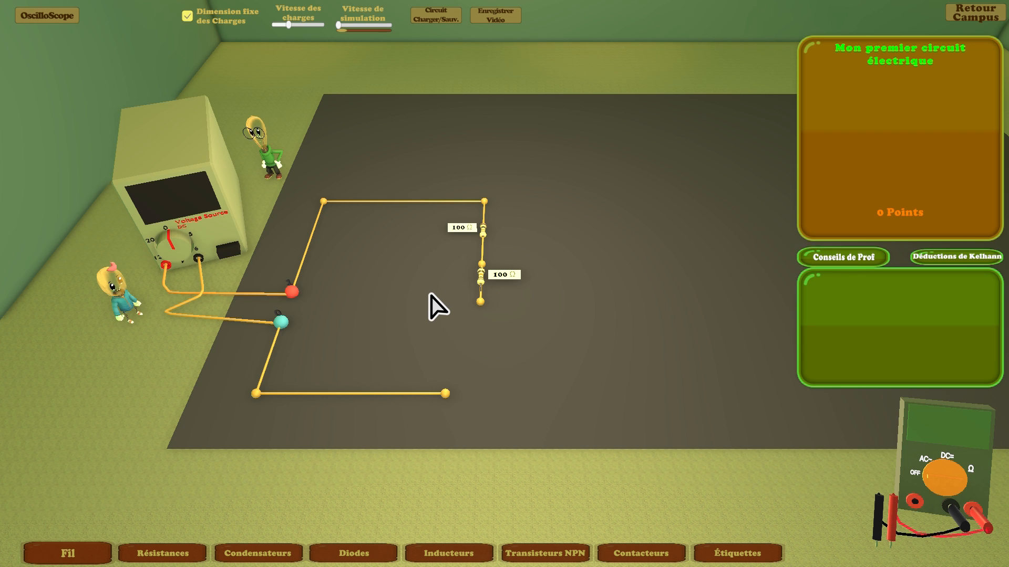
Add a third 100 Ω resistor below the second and extend it to meet the lower wire, closing the circuit.
{"action": "mouse_move", "coordinate": [423, 300]}
{"action": "left_mouse_down"}
{"action": "mouse_move", "coordinate": [485, 304]}
{"action": "mouse_move", "coordinate": [579, 283]}
{"action": "mouse_move", "coordinate": [338, 300]}
{"action": "mouse_move", "coordinate": [387, 288]}
{"action": "mouse_move", "coordinate": [597, 294]}
{"action": "mouse_move", "coordinate": [383, 294]}
{"action": "mouse_move", "coordinate": [439, 299]}
{"action": "mouse_move", "coordinate": [426, 290]}
{"action": "left_mouse_up"}
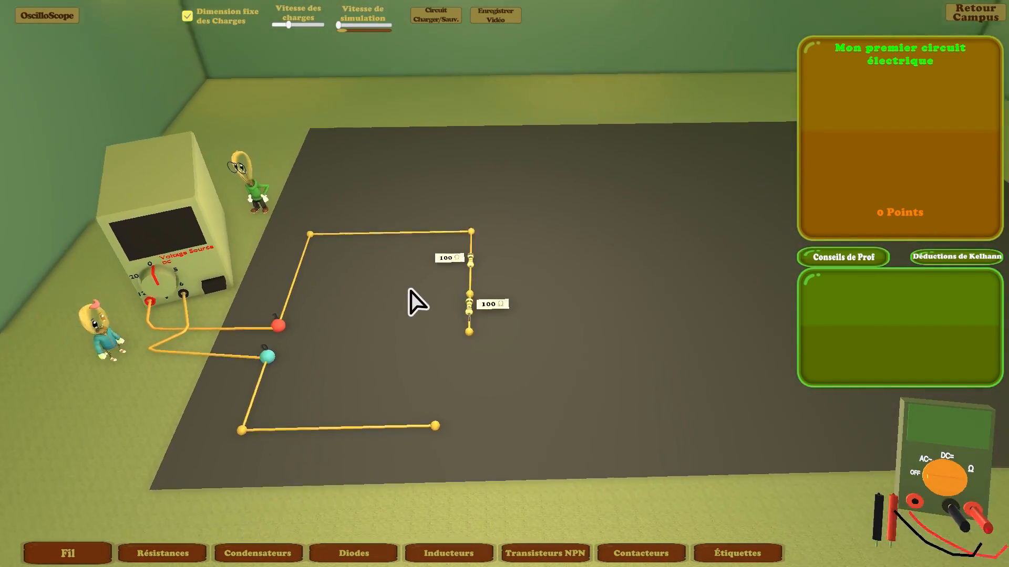
{"action": "scroll", "coordinate": [420, 294], "scroll_direction": "up", "scroll_amount": 2}
{"action": "scroll", "coordinate": [419, 293], "scroll_direction": "down", "scroll_amount": 4}
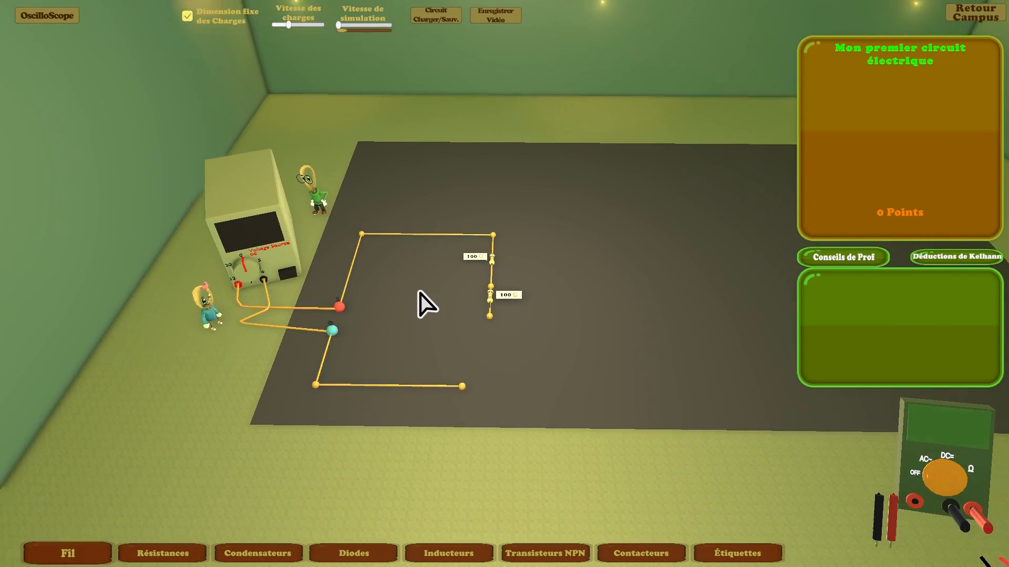
{"action": "scroll", "coordinate": [420, 292], "scroll_direction": "up", "scroll_amount": 3}
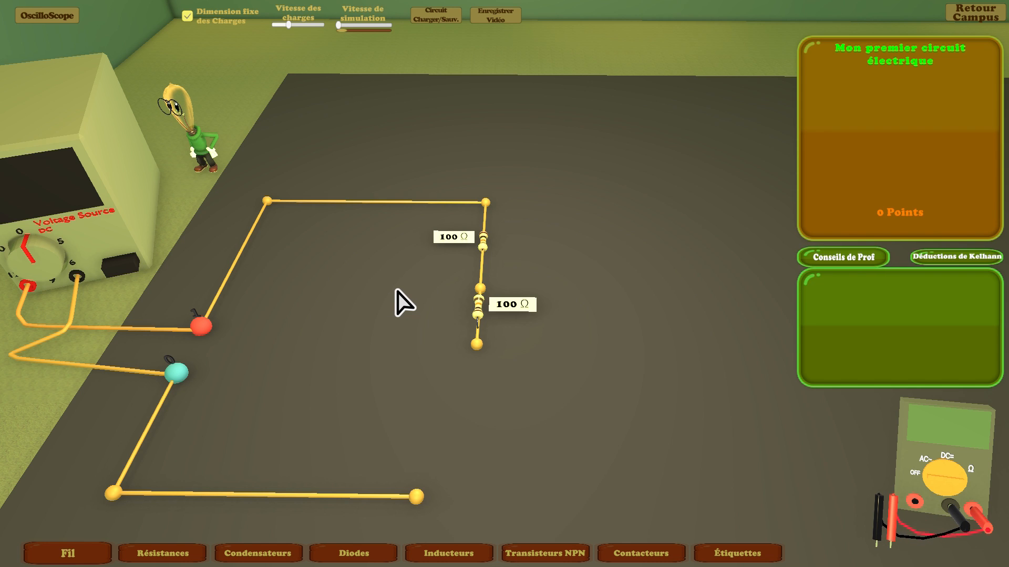
{"action": "left_click_drag", "start_coordinate": [399, 292], "coordinate": [439, 253]}
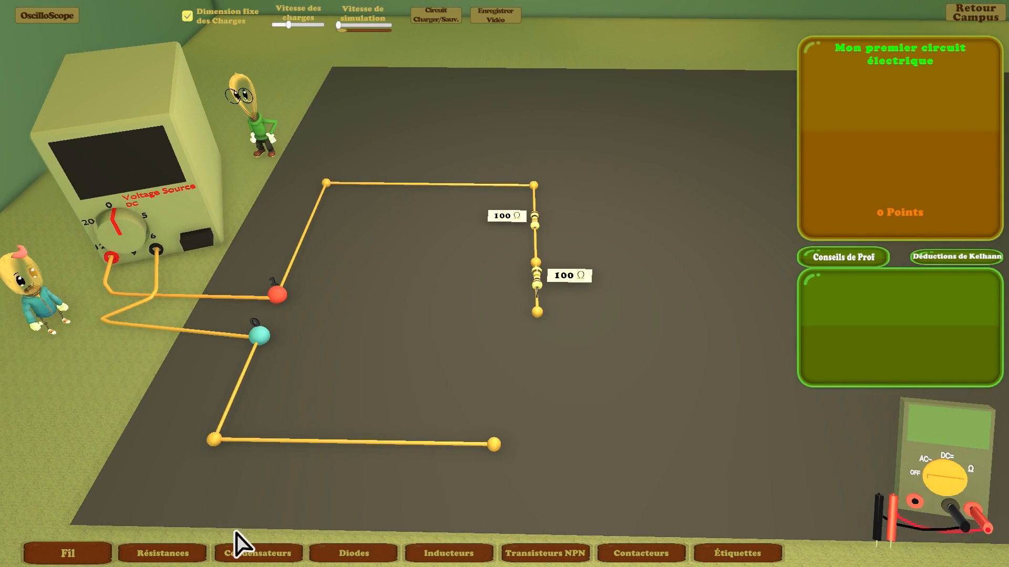
{"action": "left_click", "coordinate": [180, 554]}
{"action": "left_click", "coordinate": [174, 405]}
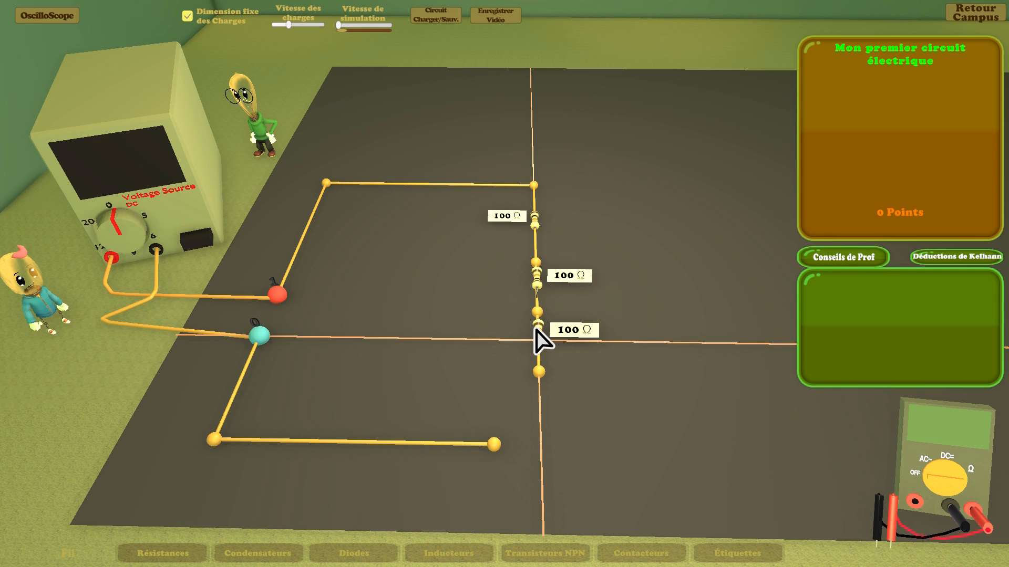
{"action": "left_click", "coordinate": [537, 330]}
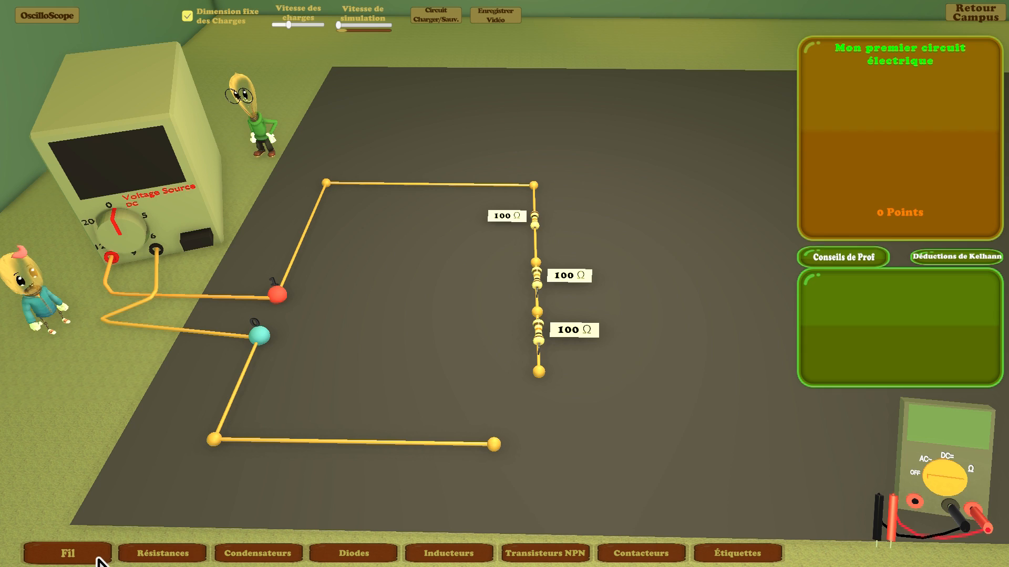
{"action": "left_click_drag", "start_coordinate": [540, 374], "coordinate": [539, 448]}
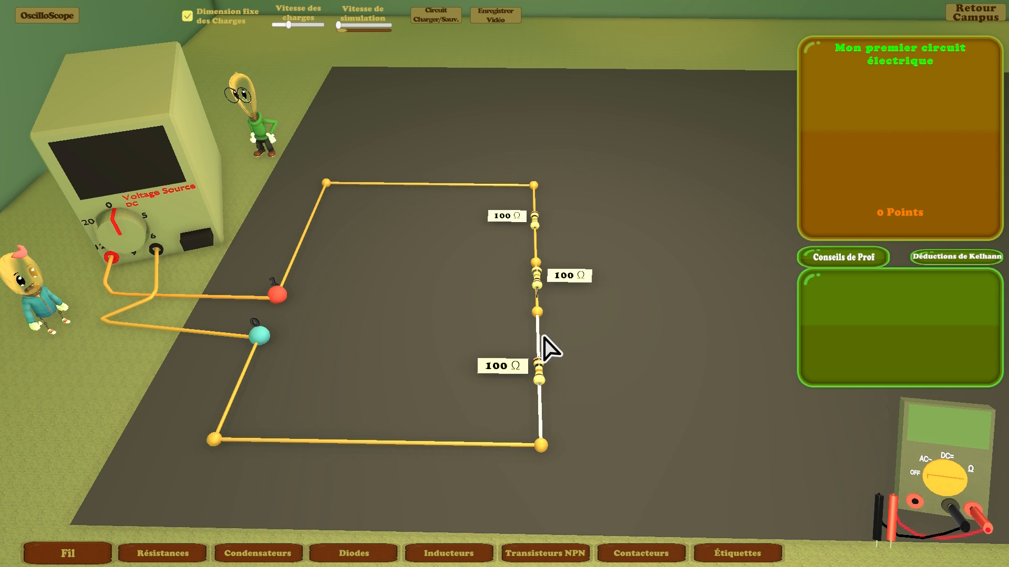
Move the joint below the second resistor down to lengthen that branch, and delete the lowest resistor.
{"action": "left_click_drag", "start_coordinate": [537, 315], "coordinate": [538, 342]}
{"action": "key", "text": "Delete"}
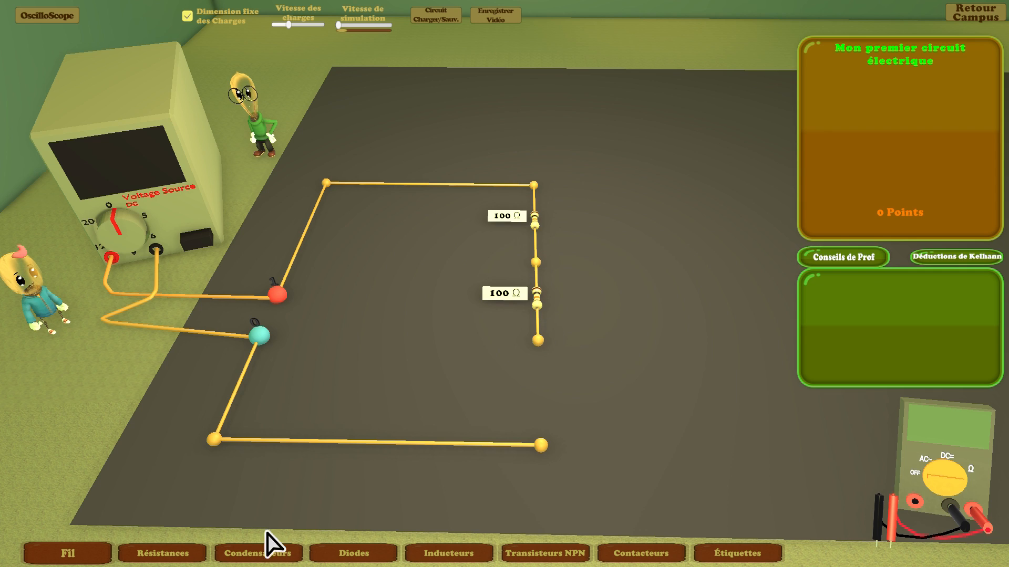
Place a new 100 Ω resistor below the second one and connect its lower end to the lower wire's free end.
{"action": "left_click", "coordinate": [68, 552]}
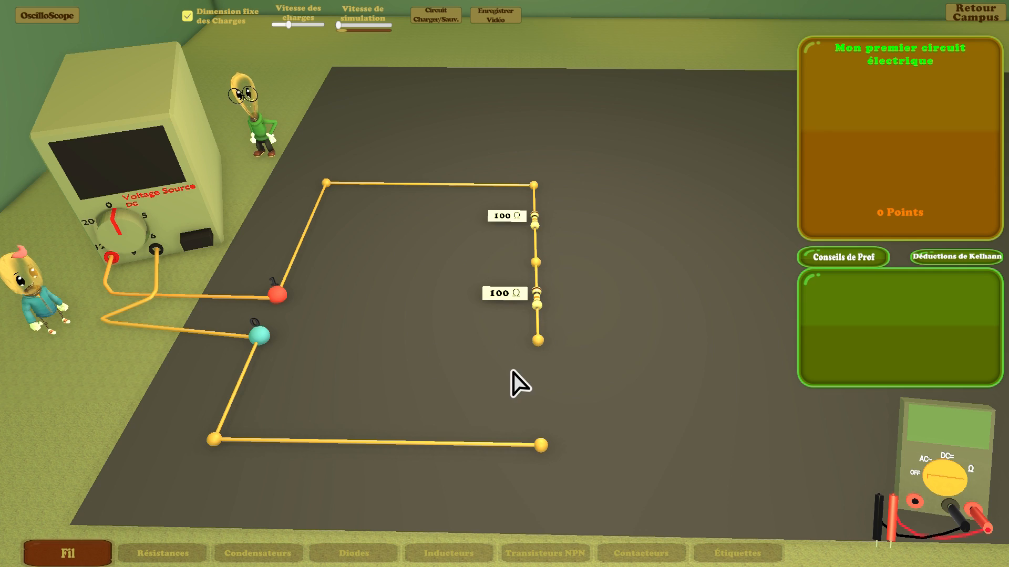
{"action": "left_click_drag", "start_coordinate": [538, 343], "coordinate": [538, 383]}
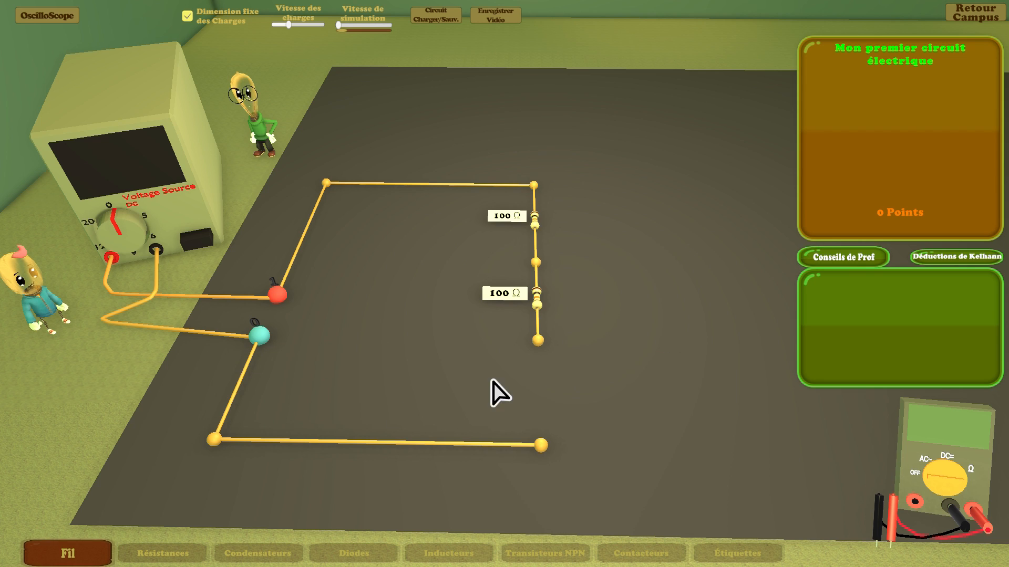
{"action": "left_click", "coordinate": [155, 552]}
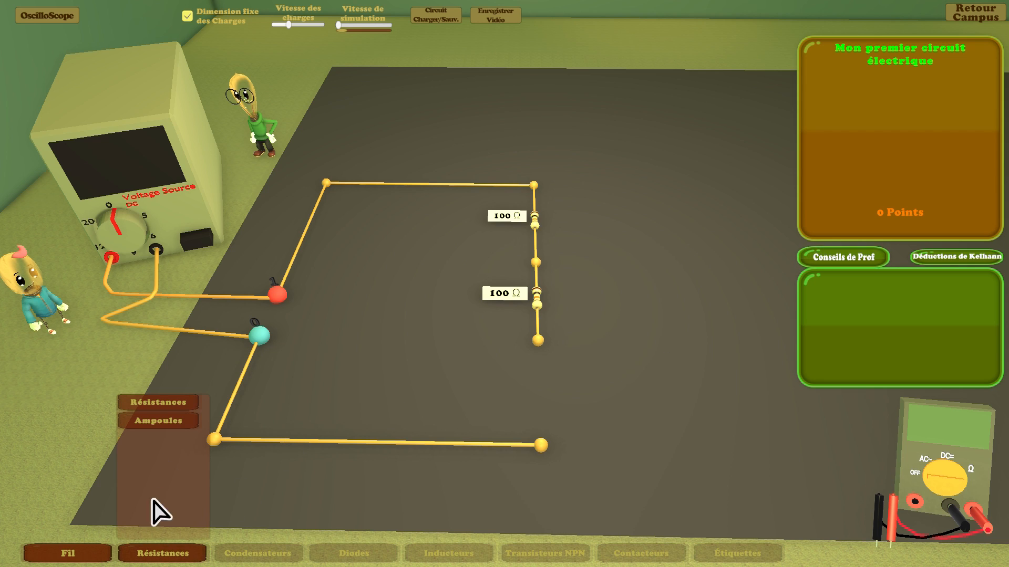
{"action": "left_click", "coordinate": [168, 401]}
{"action": "left_click", "coordinate": [541, 360]}
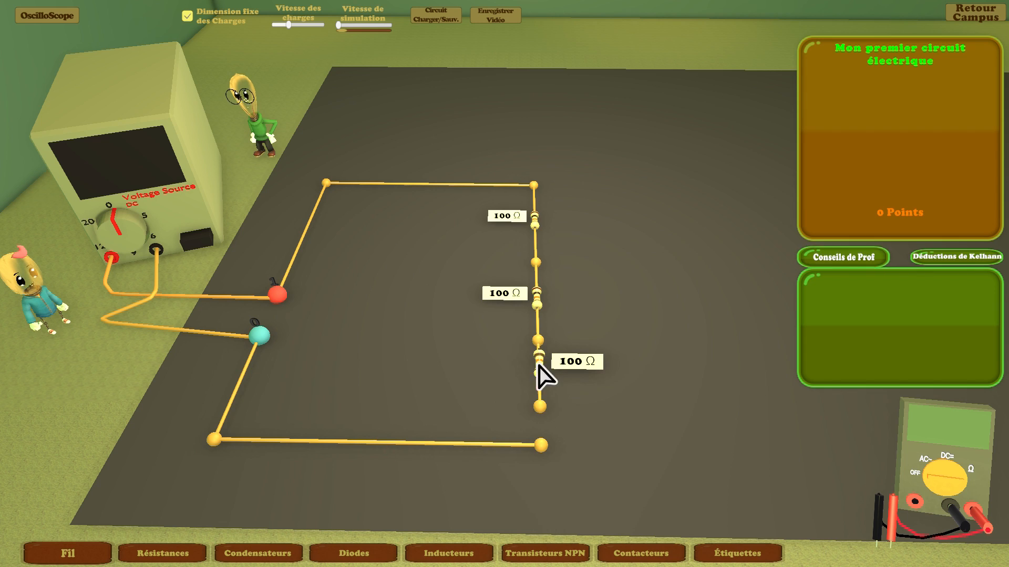
{"action": "left_click", "coordinate": [541, 425]}
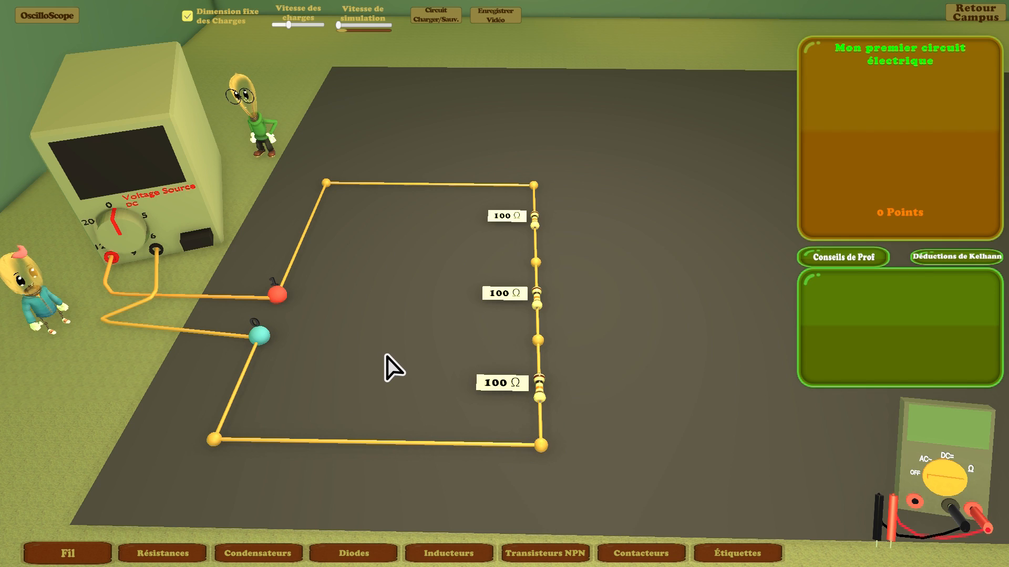
Set the middle resistor's value to 1000 Ω.
{"action": "left_click", "coordinate": [500, 297]}
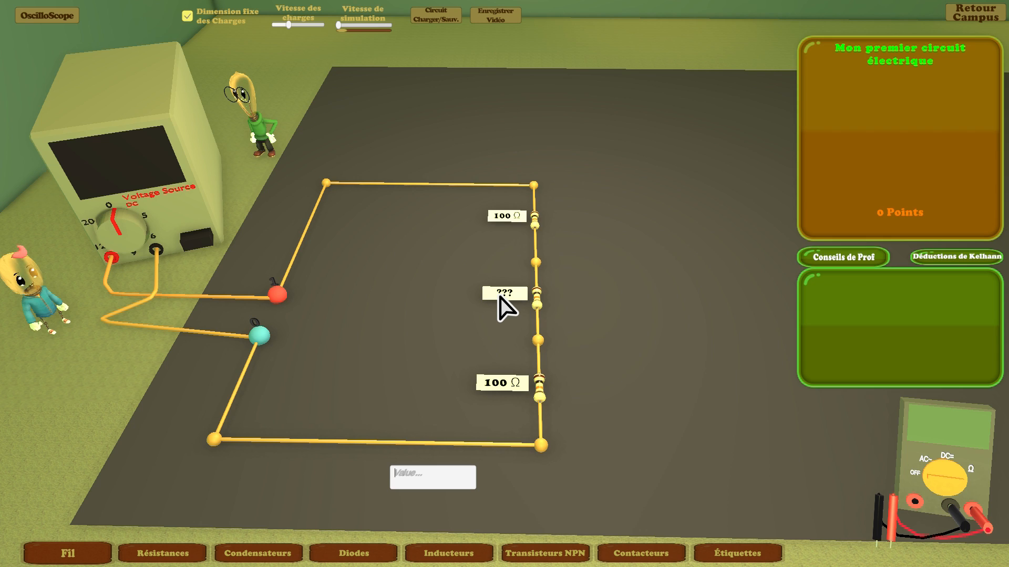
{"action": "type", "text": "1000"}
{"action": "key", "text": "Return"}
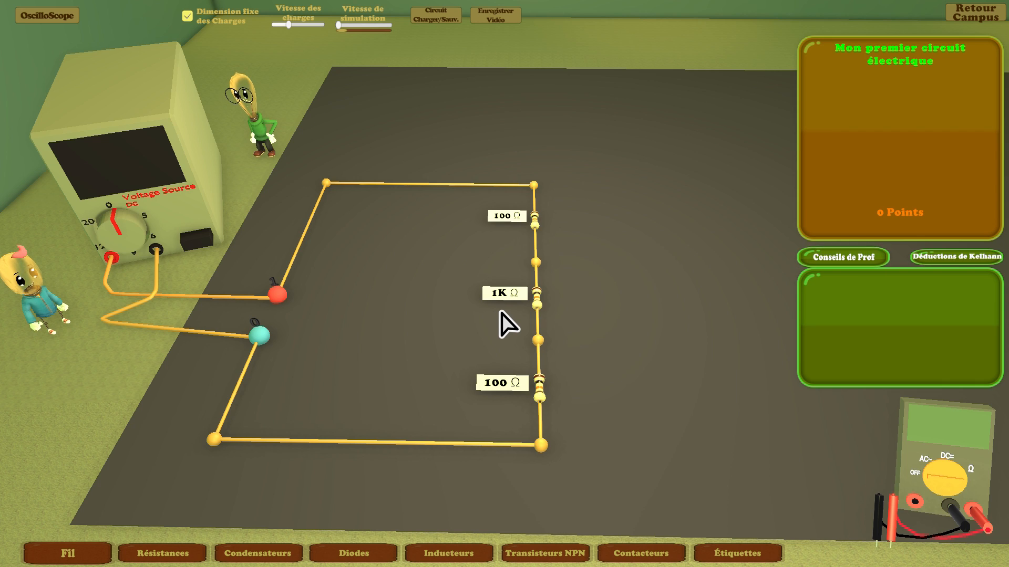
Set the lowest resistor's value to 0.001 Ω.
{"action": "left_click", "coordinate": [493, 385]}
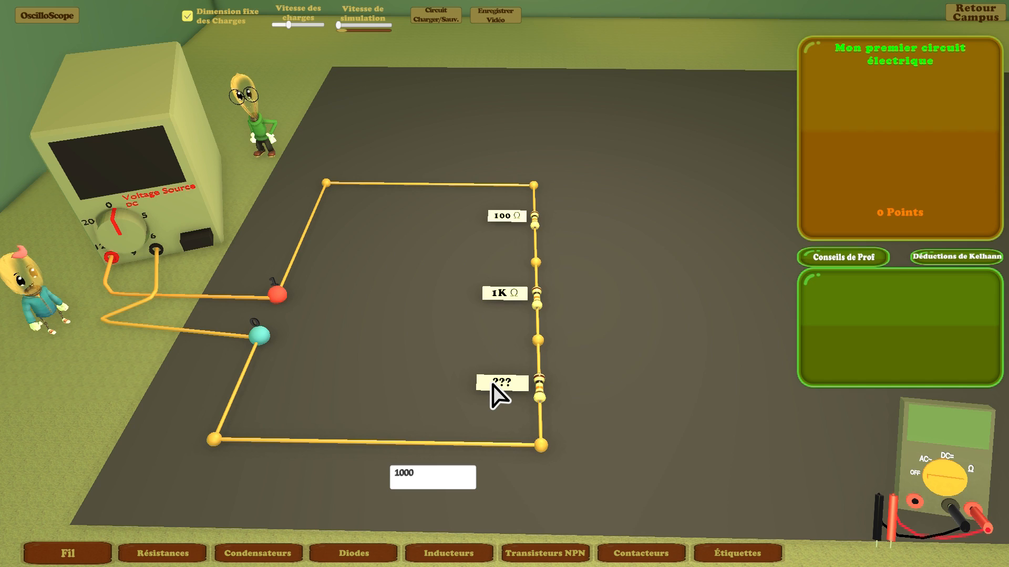
{"action": "left_click", "coordinate": [431, 474]}
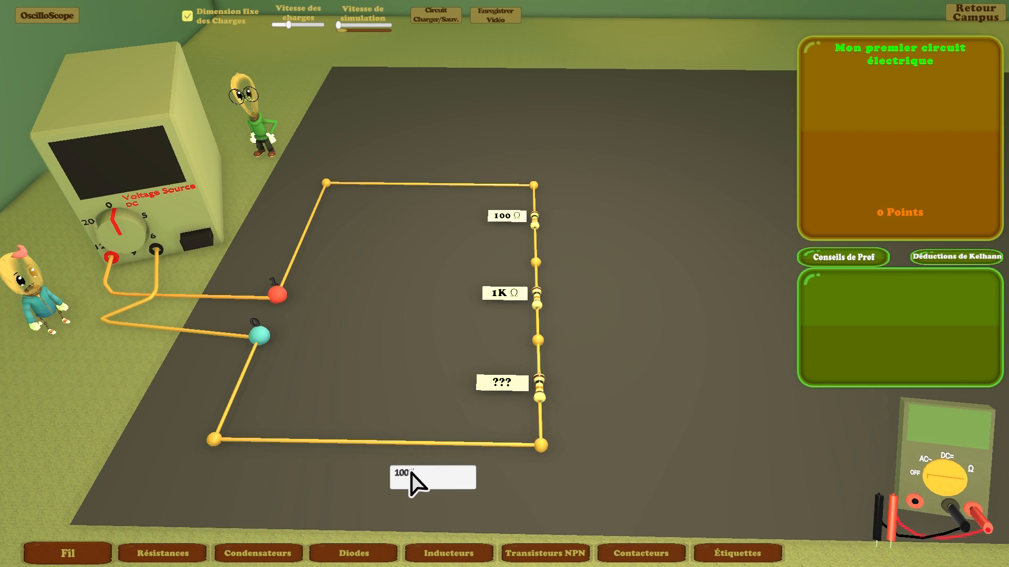
{"action": "type", "text": "0.001"}
{"action": "key", "text": "Return"}
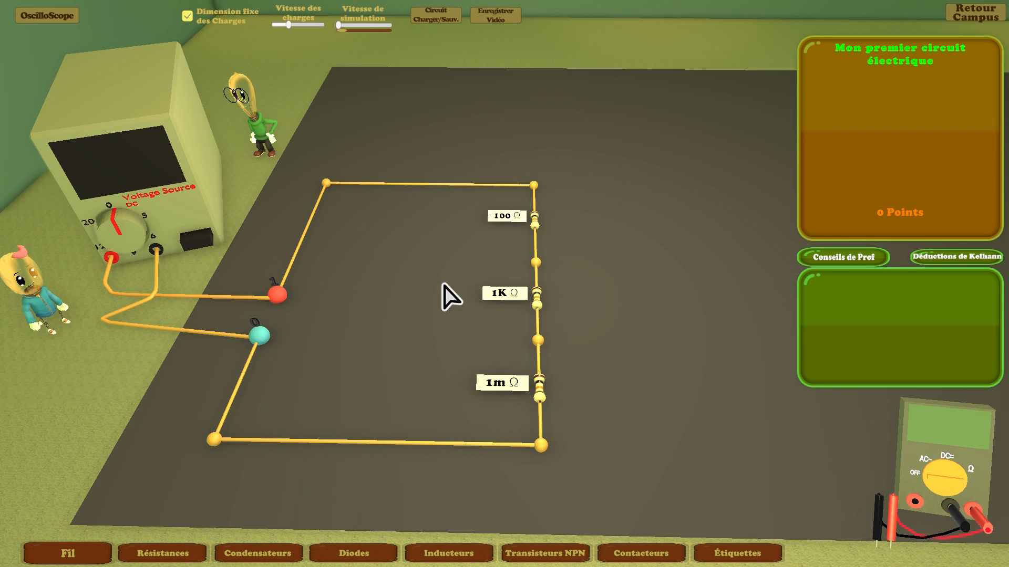
Set the uppermost resistor's value to 1u Ω.
{"action": "left_click", "coordinate": [500, 218]}
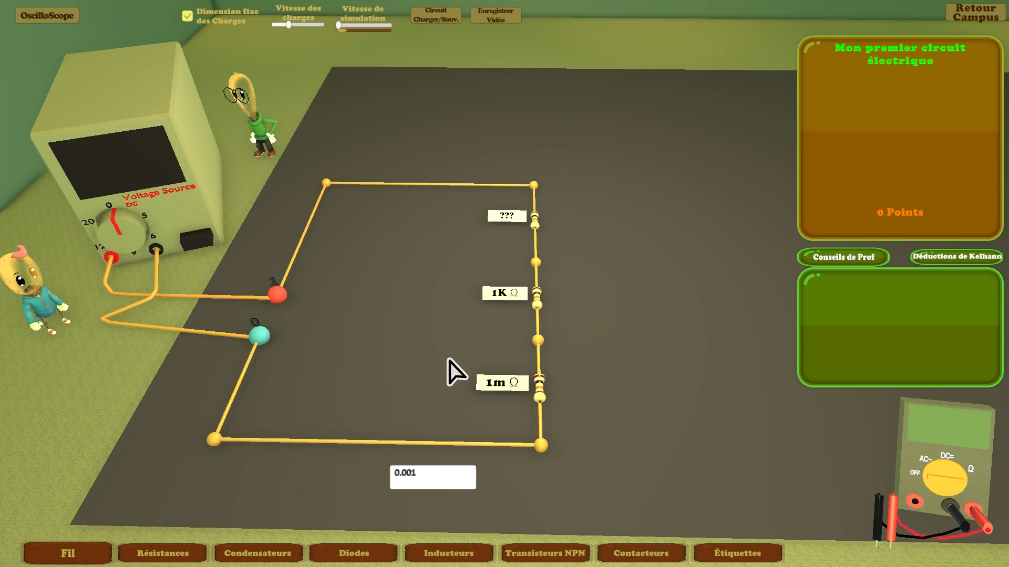
{"action": "left_click_drag", "start_coordinate": [440, 473], "coordinate": [360, 472]}
{"action": "type", "text": "1u"}
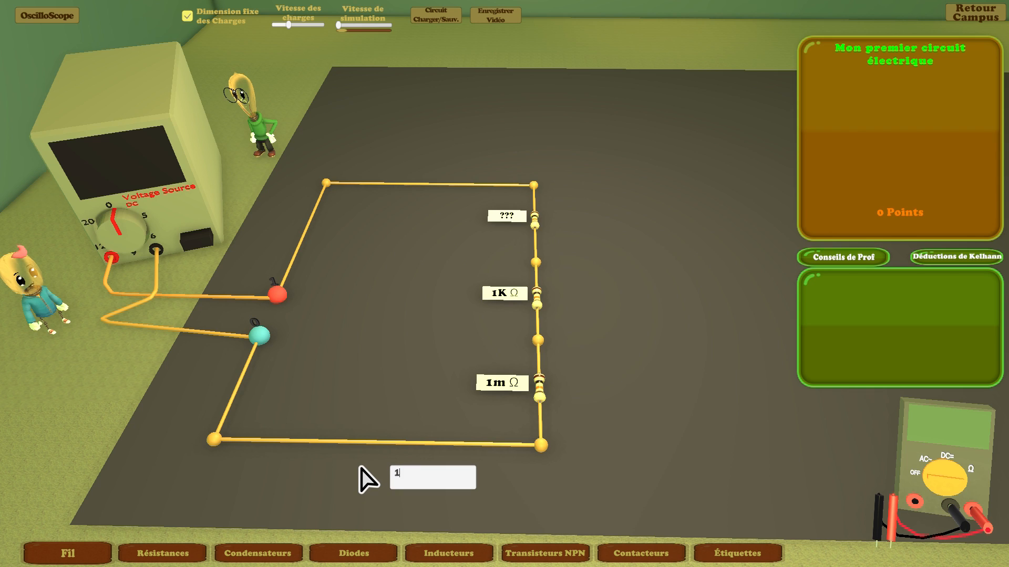
{"action": "key", "text": "Return"}
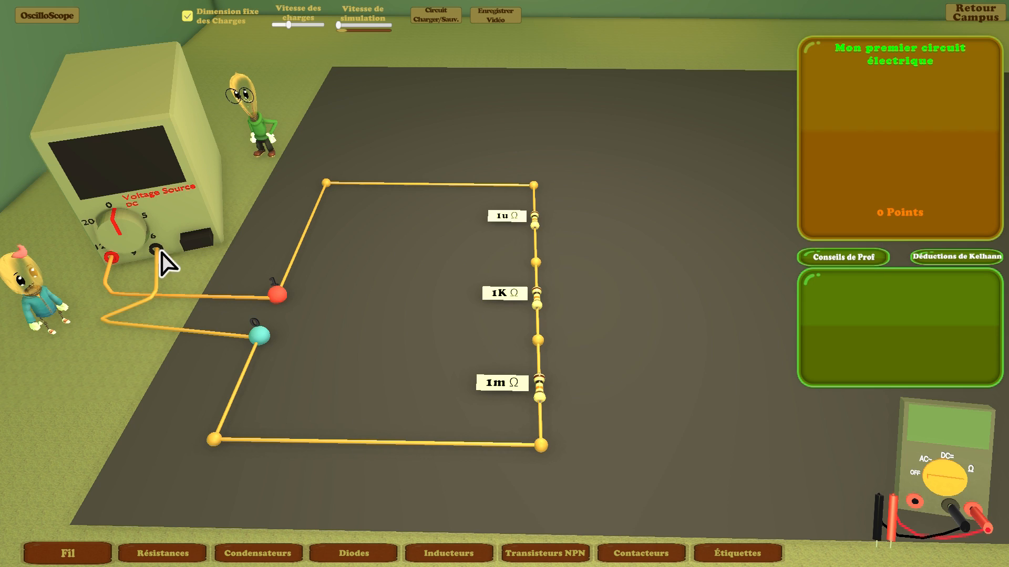
Switch the DC voltage source on and off at 0 V, and turn its voltage dial to 5 V.
{"action": "left_click_drag", "start_coordinate": [112, 225], "coordinate": [121, 227]}
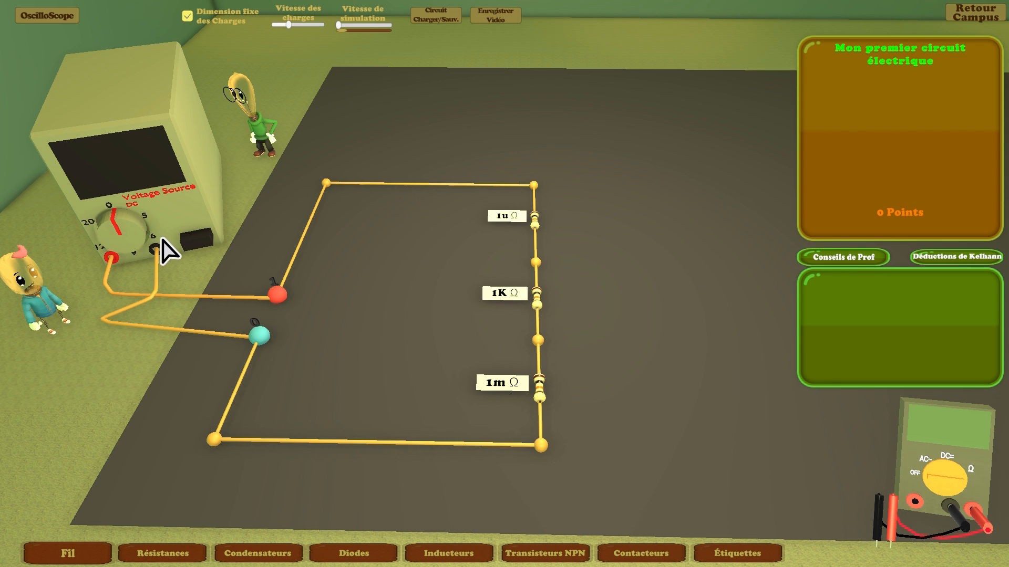
{"action": "left_click", "coordinate": [194, 242]}
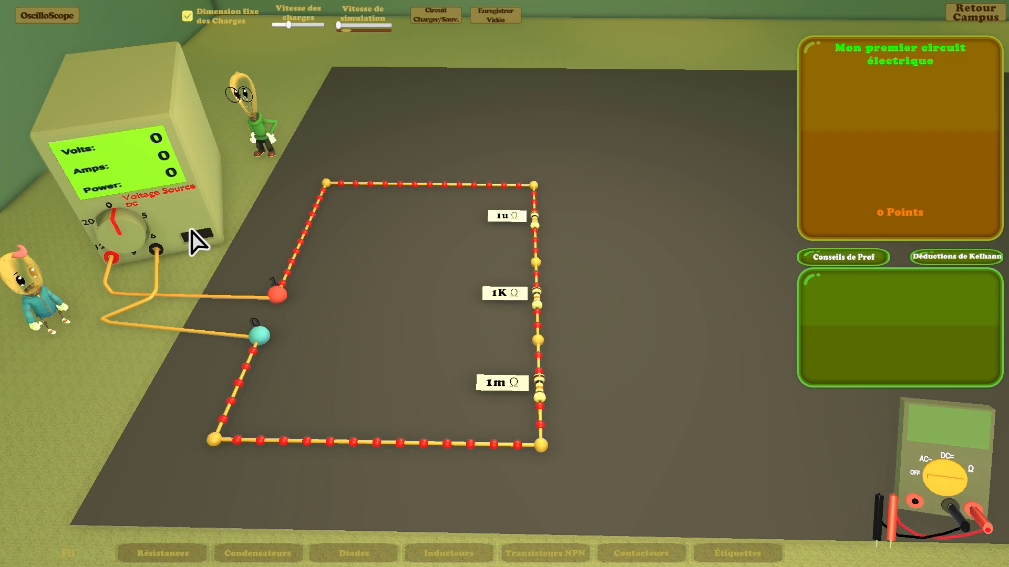
{"action": "left_click", "coordinate": [195, 237]}
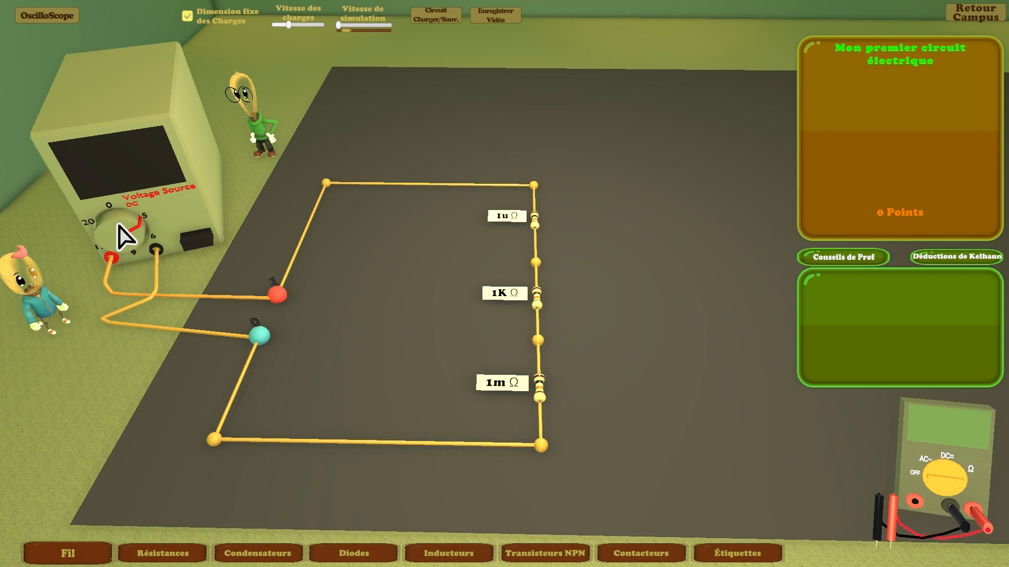
Power the circuit at 5 V to read the source's volts, amps and power, and switch the source off again.
{"action": "left_click", "coordinate": [198, 240]}
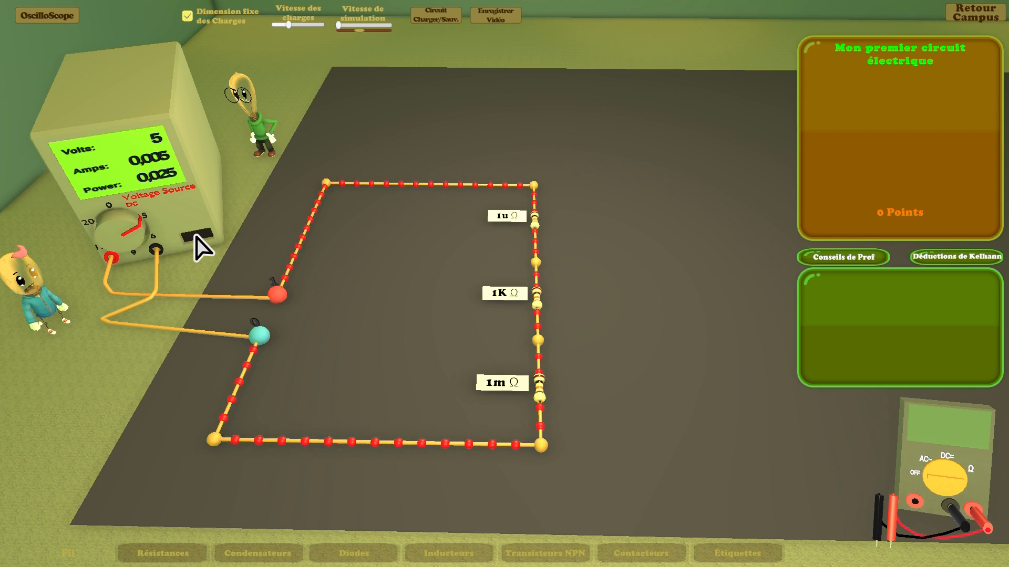
{"action": "left_click", "coordinate": [196, 237]}
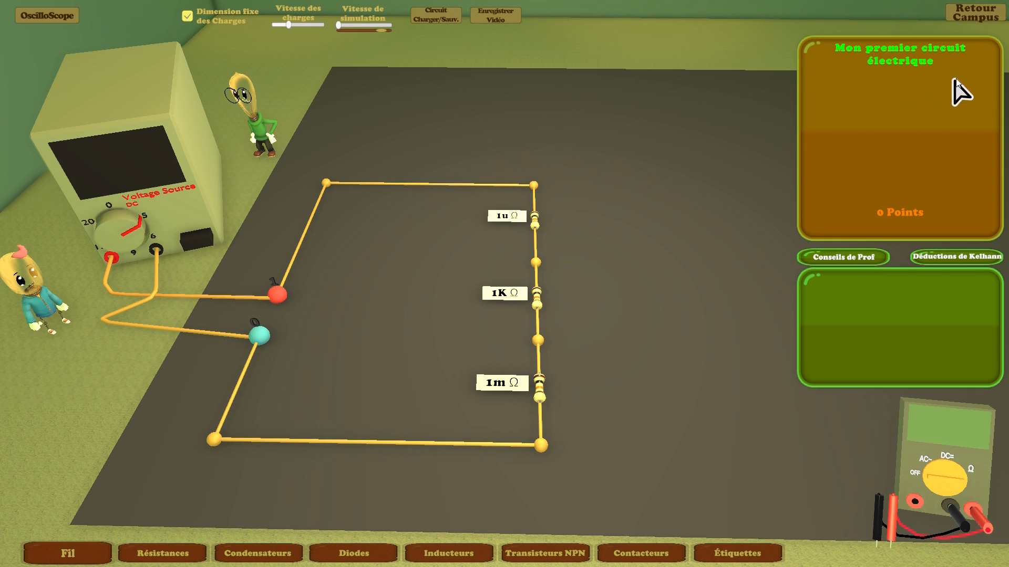